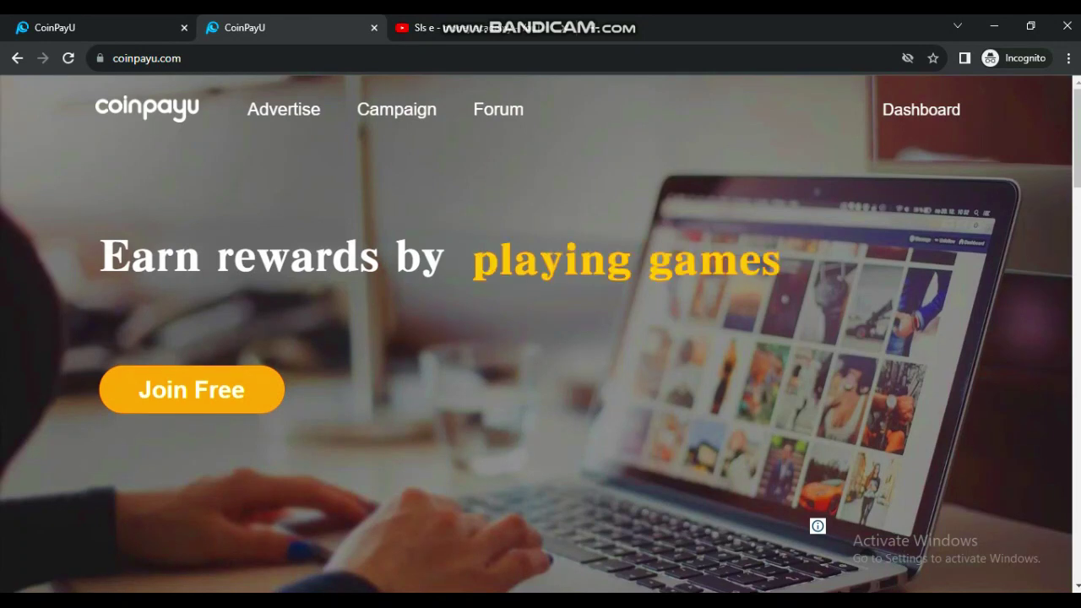
Step: Look through the CoinPayU home page, from the advertisers section to the user statistics and the footer's copyright line
scroll(541, 334, "down", 2)
scroll(540, 363, "down", 2)
scroll(541, 364, "down", 5)
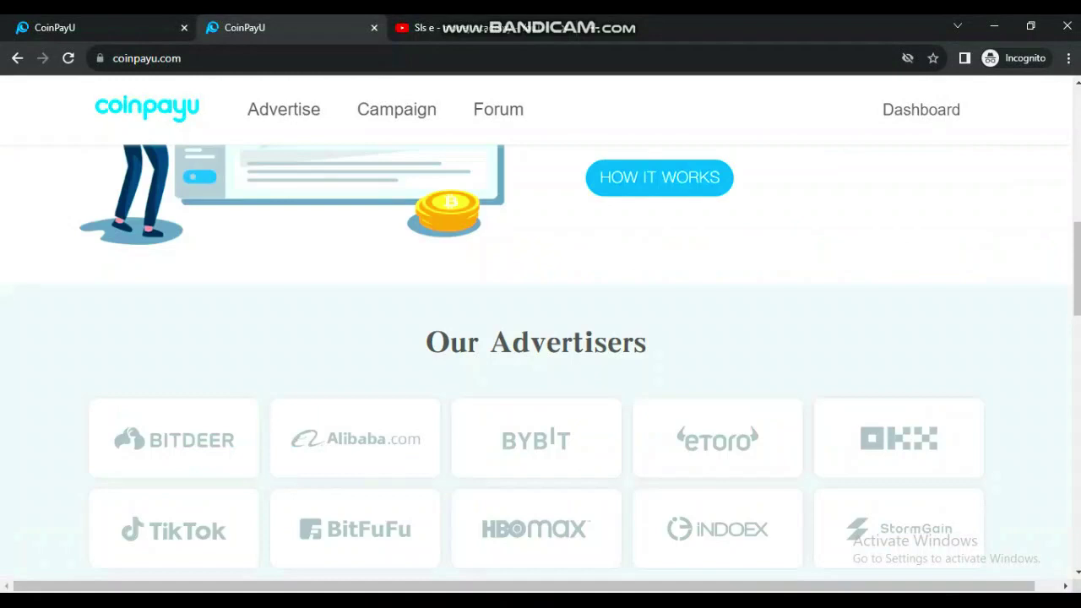
scroll(541, 338, "down", 2)
scroll(540, 338, "up", 3)
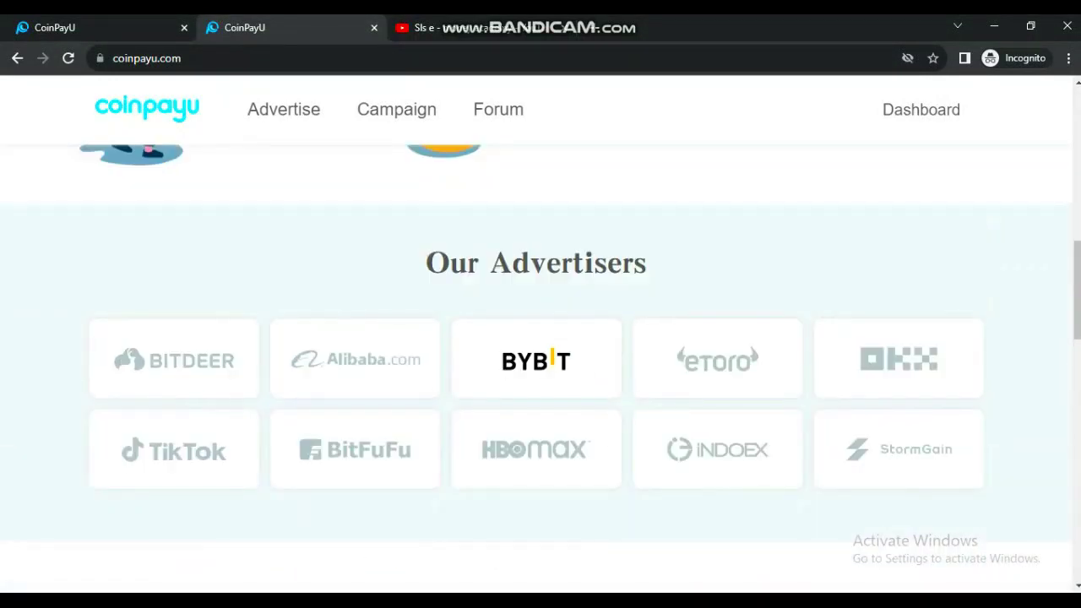
scroll(541, 338, "down", 5)
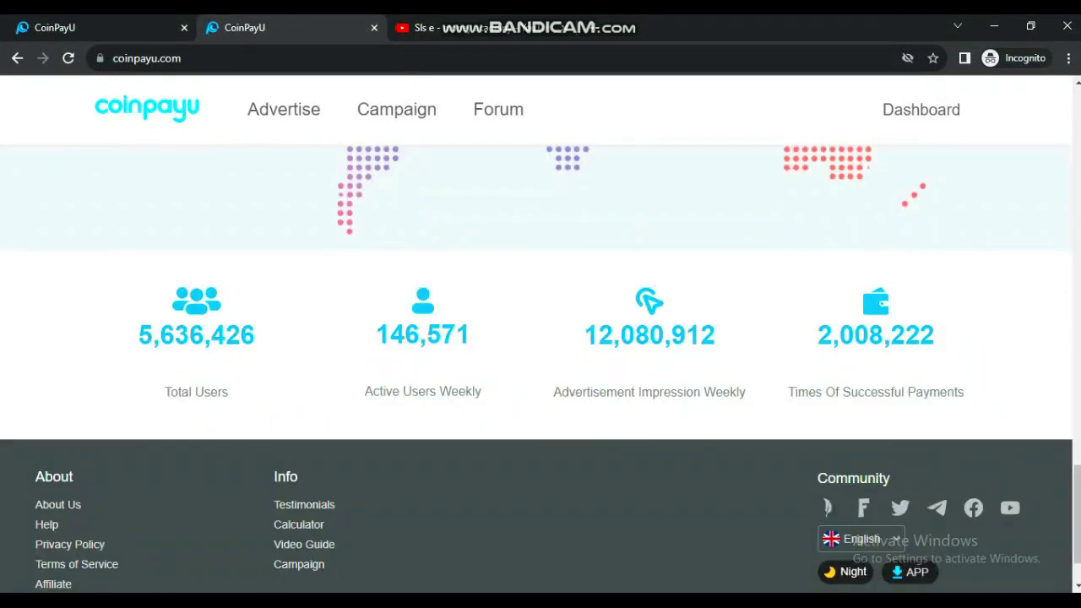
scroll(540, 338, "down", 1)
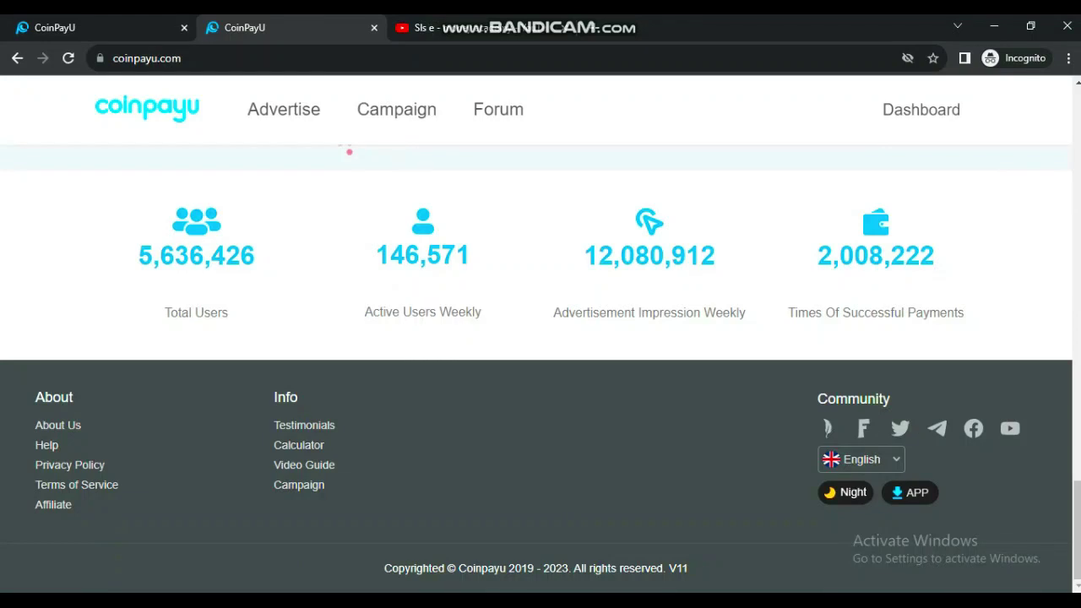
left_click_drag(508, 568, 568, 569)
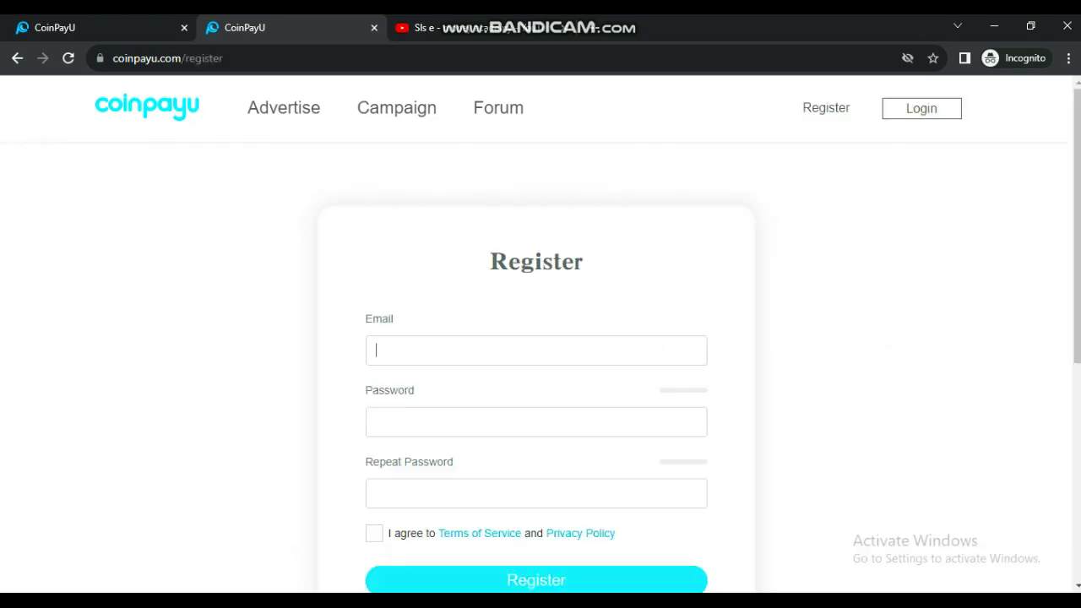
Step: Examine the registration form's email and password fields, terms agreement and Google registration option
left_click(376, 422)
scroll(541, 338, "down", 1)
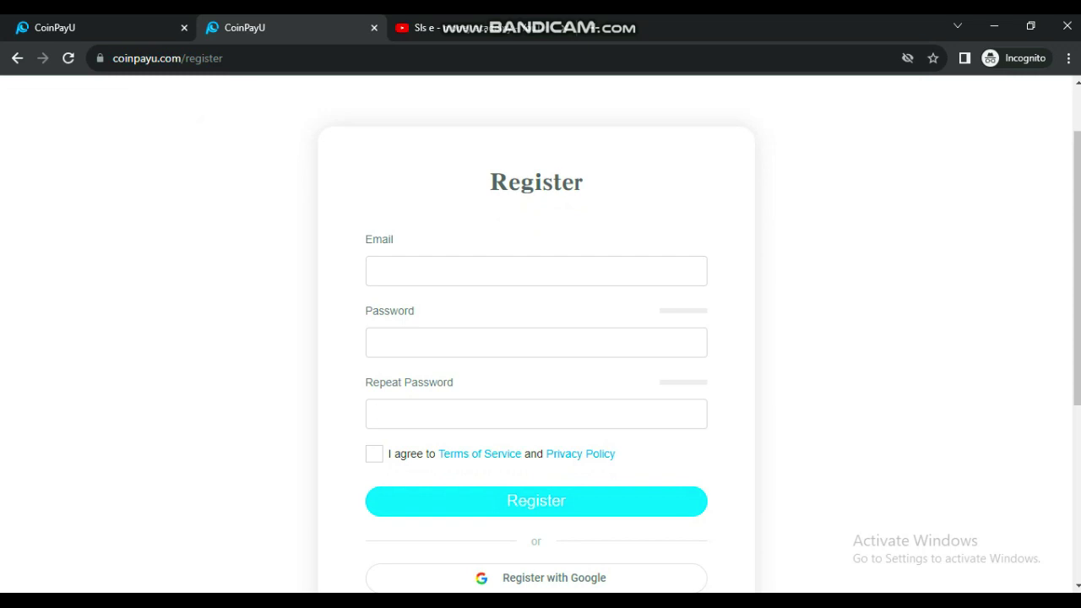
scroll(540, 338, "down", 2)
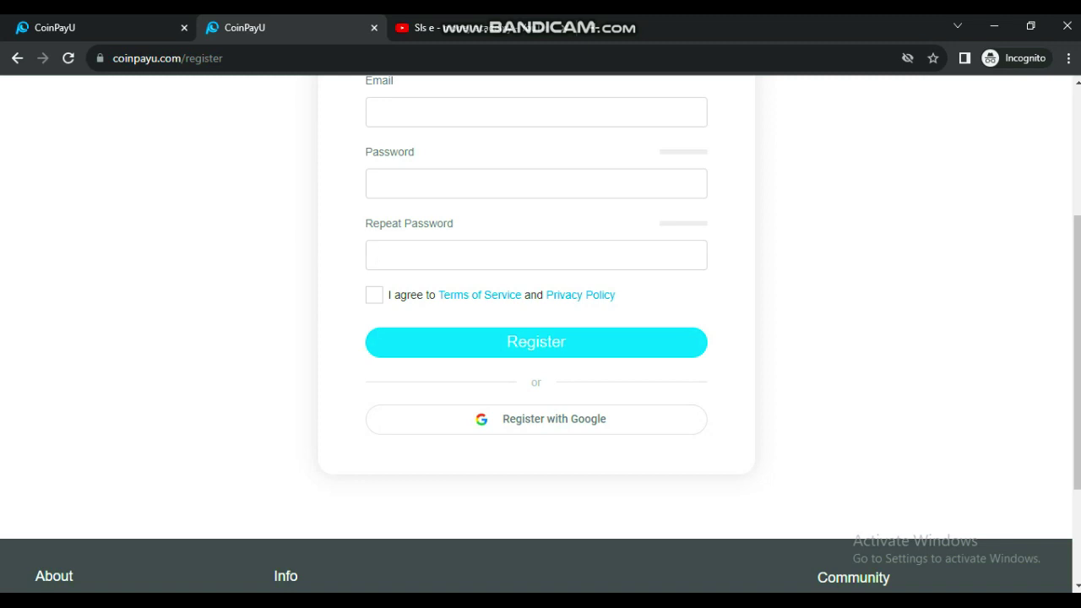
Step: Switch to the logged-in account dashboard and look through the available Surf Ads
key("ctrl+shift+Tab")
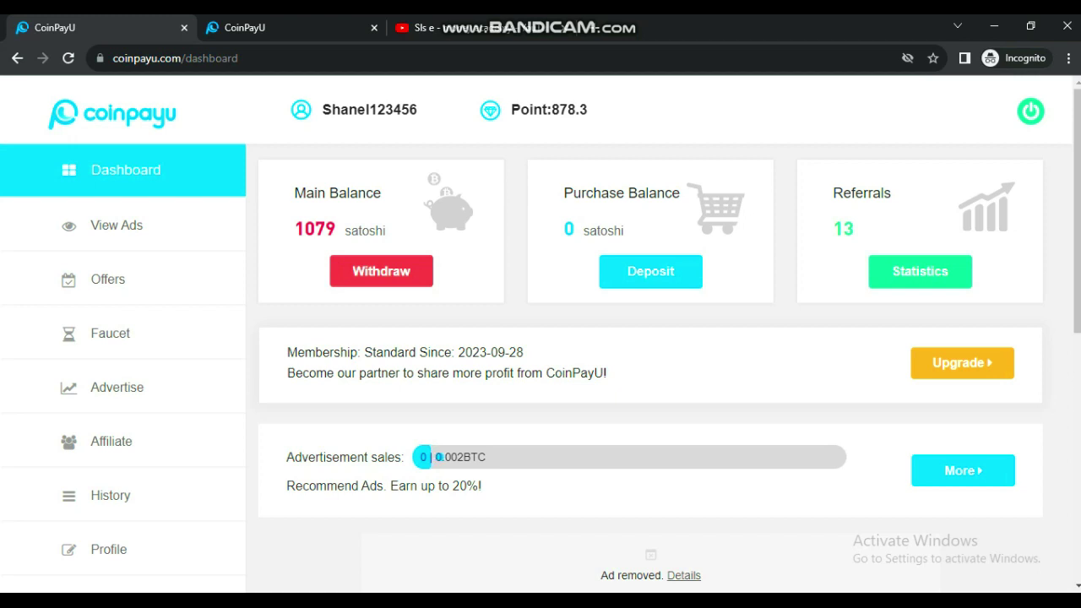
left_click(117, 225)
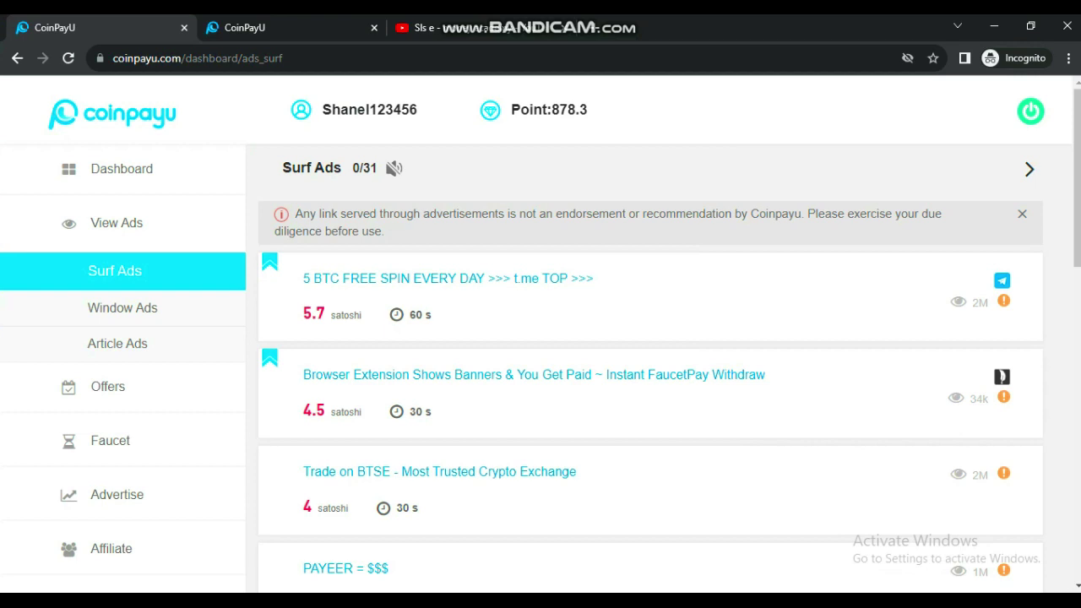
scroll(651, 363, "down", 10)
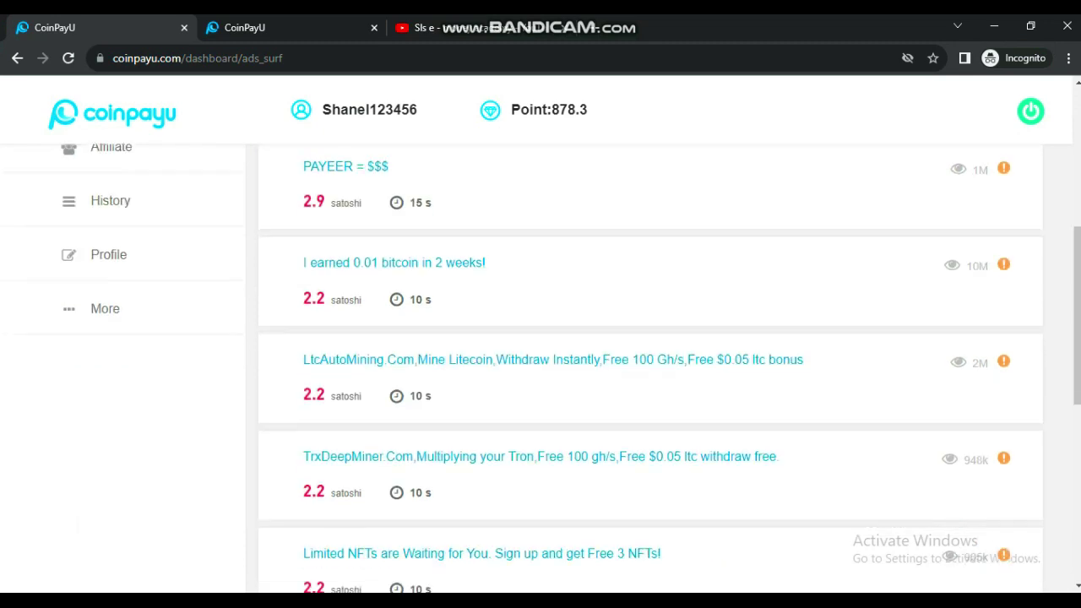
scroll(650, 363, "up", 10)
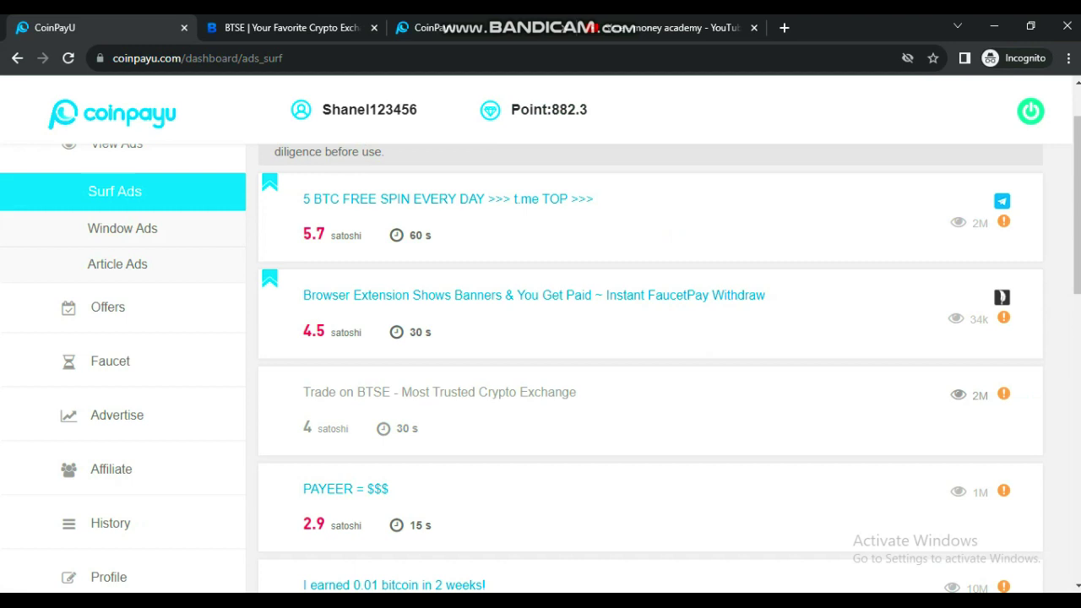
Step: Open the Faucet page from the Surf Ads list and close the BTSE advertisement page
scroll(540, 363, "down", 1)
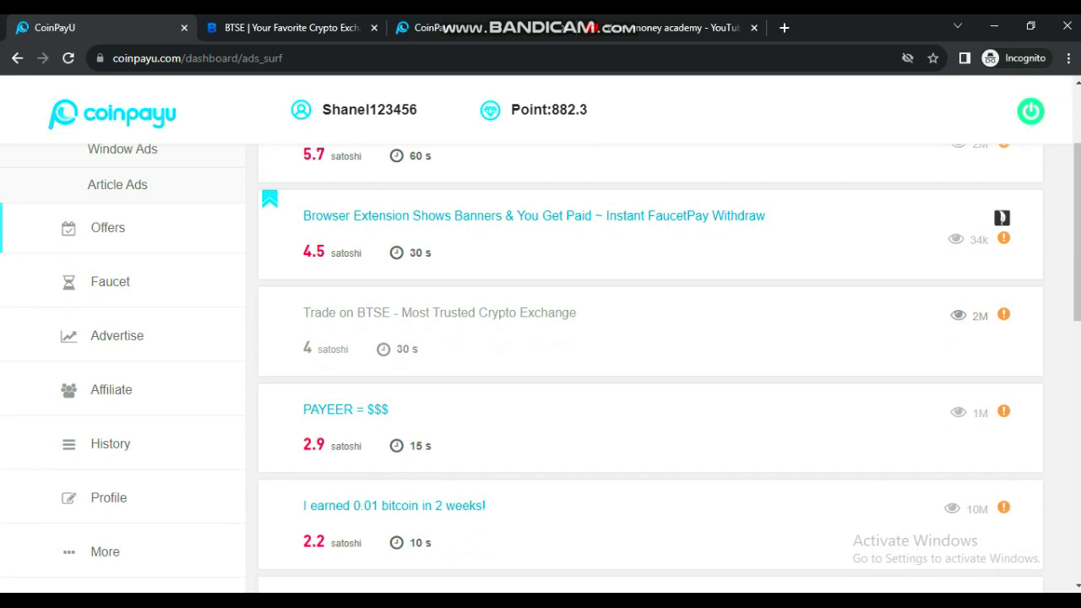
left_click(111, 210)
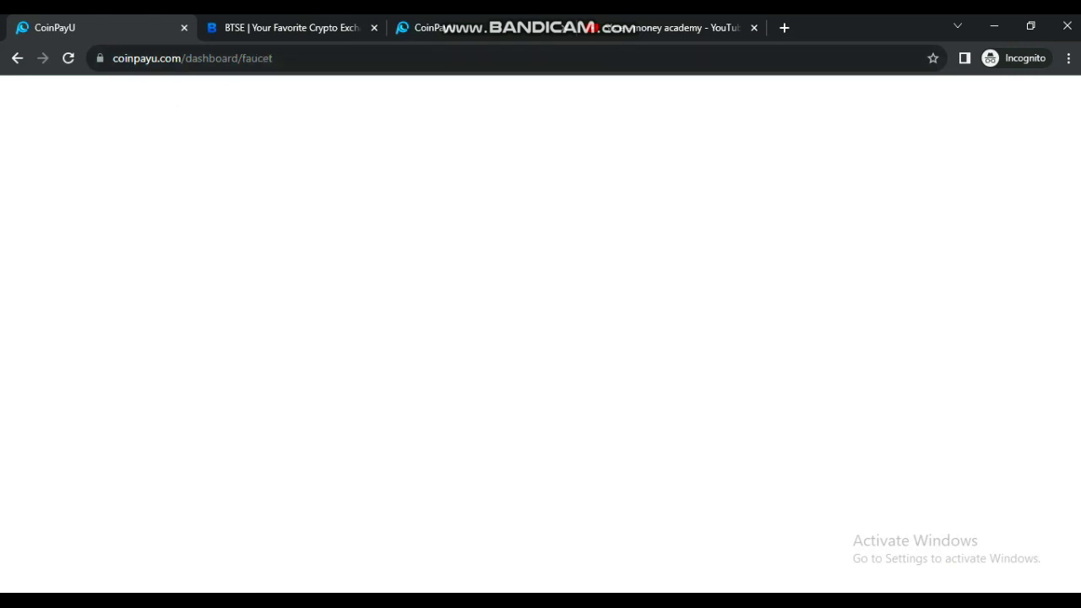
left_click(375, 27)
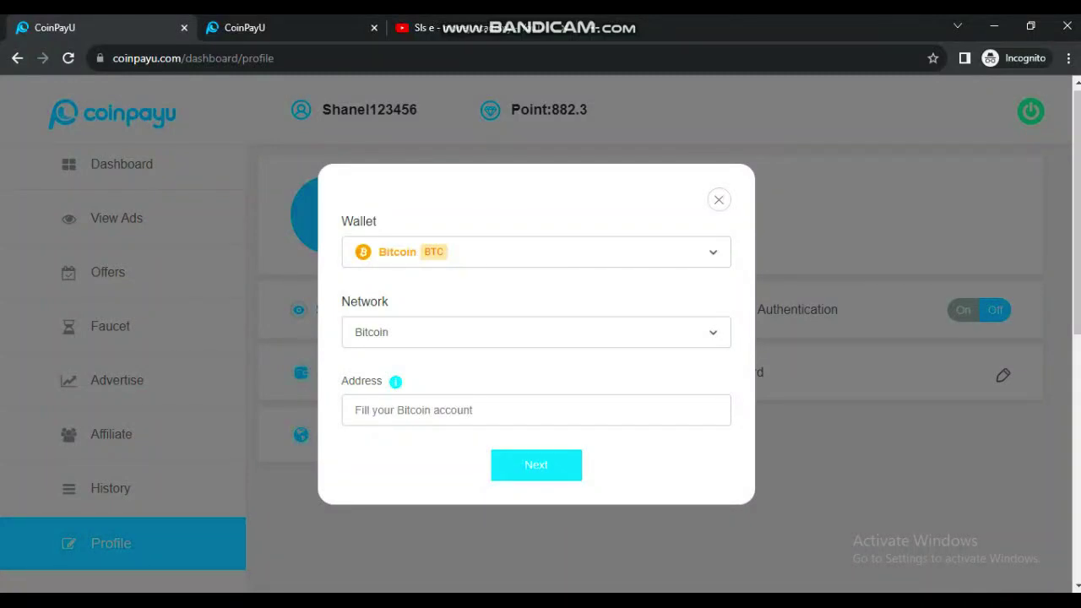
Step: Search the profile's wallet options for "trx" and select Tron (TRX) as the wallet
left_click(535, 251)
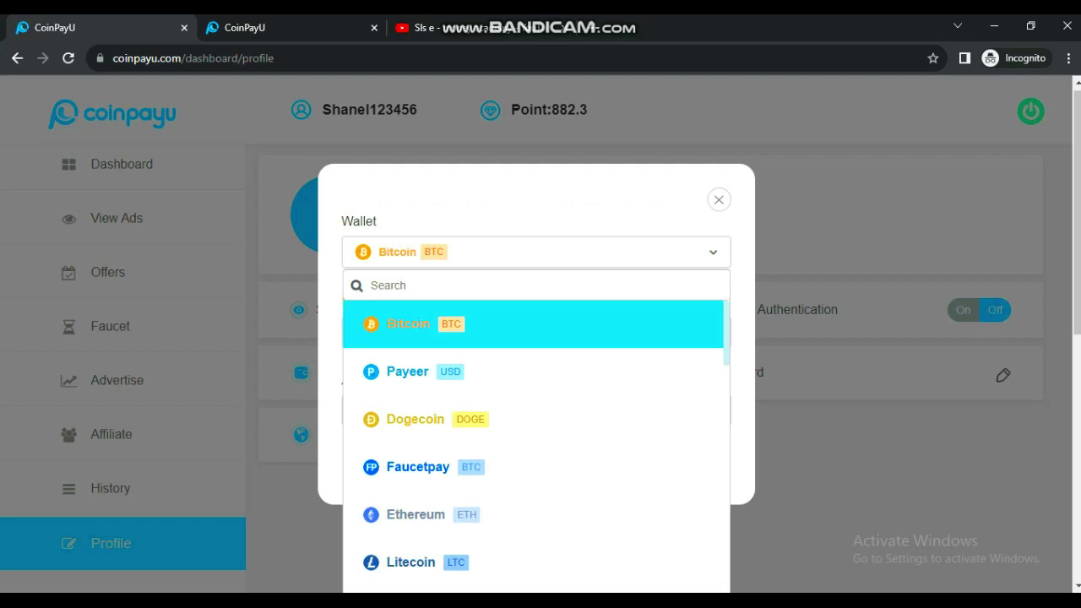
scroll(536, 448, "down", 2)
scroll(532, 448, "down", 2)
scroll(532, 448, "up", 3)
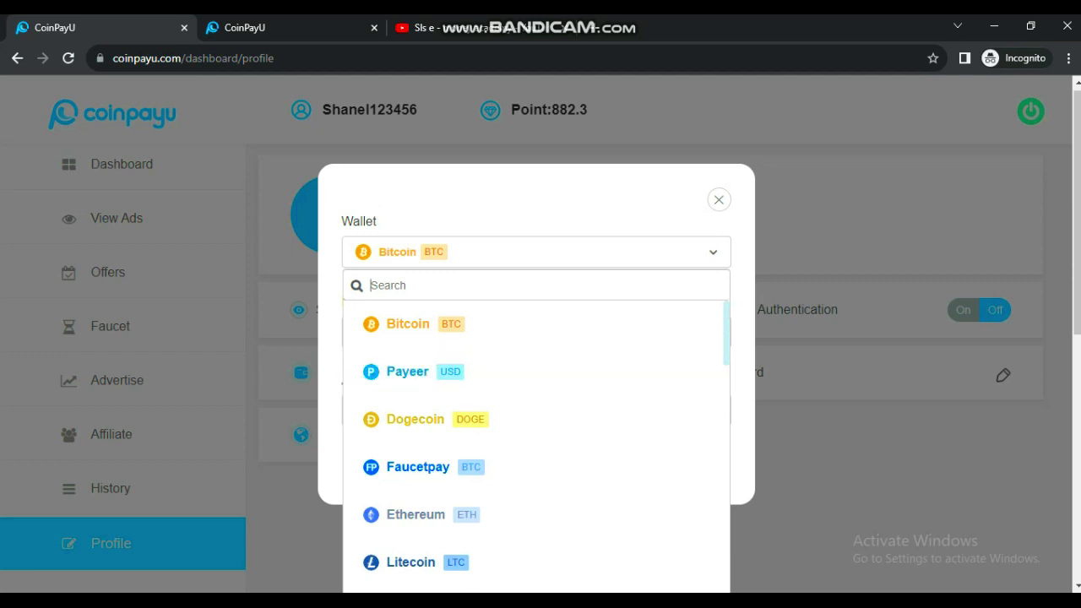
type("trx")
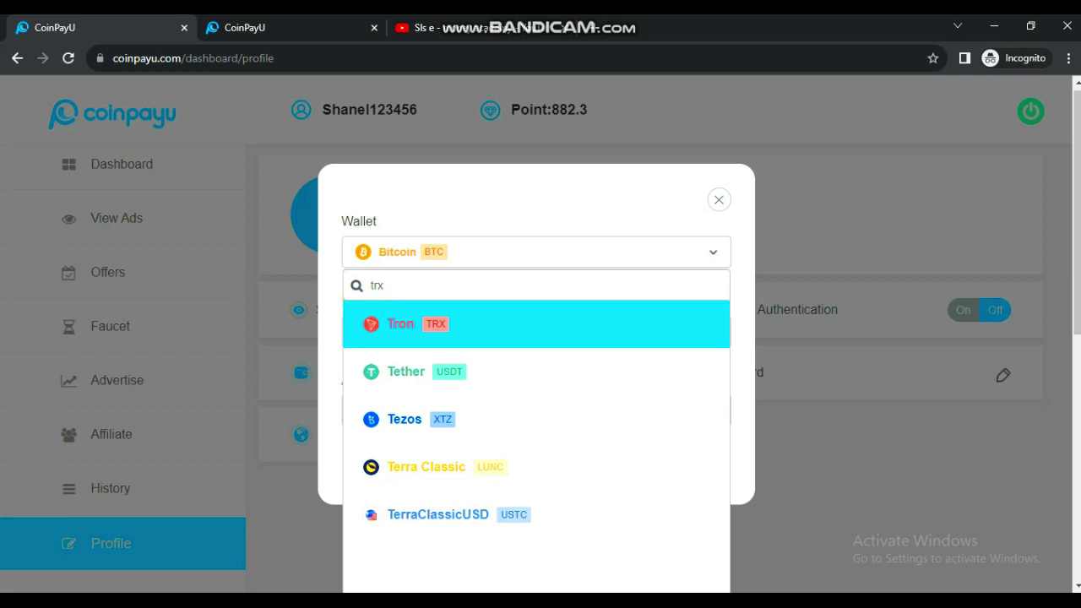
key("Return")
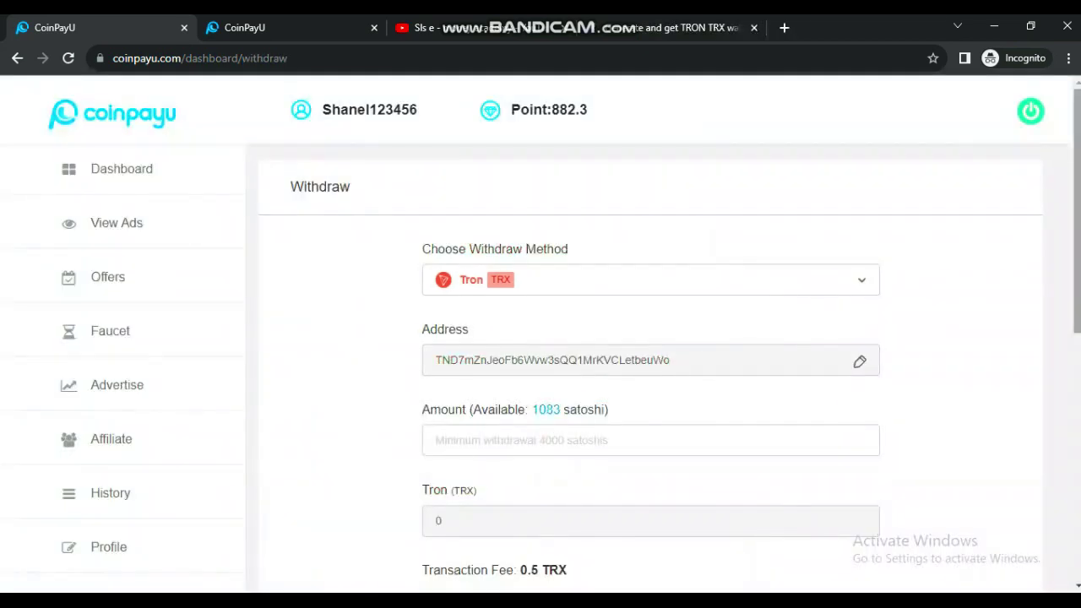
Step: Look through the available withdrawal currencies, choose Tron (TRX) as the withdraw method, and review the rest of the form
scroll(541, 338, "down", 1)
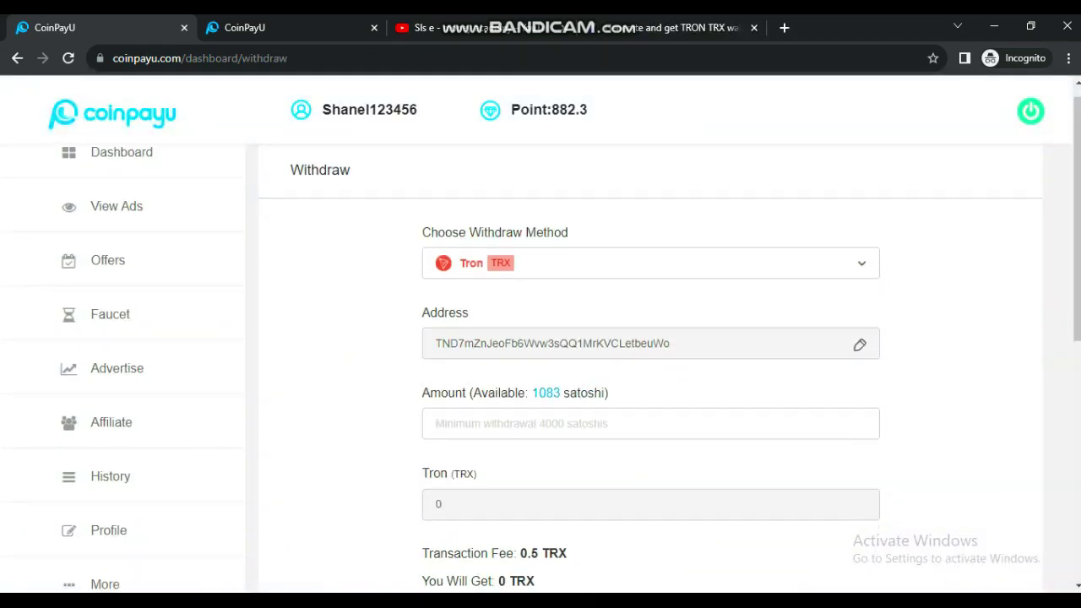
scroll(540, 338, "down", 1)
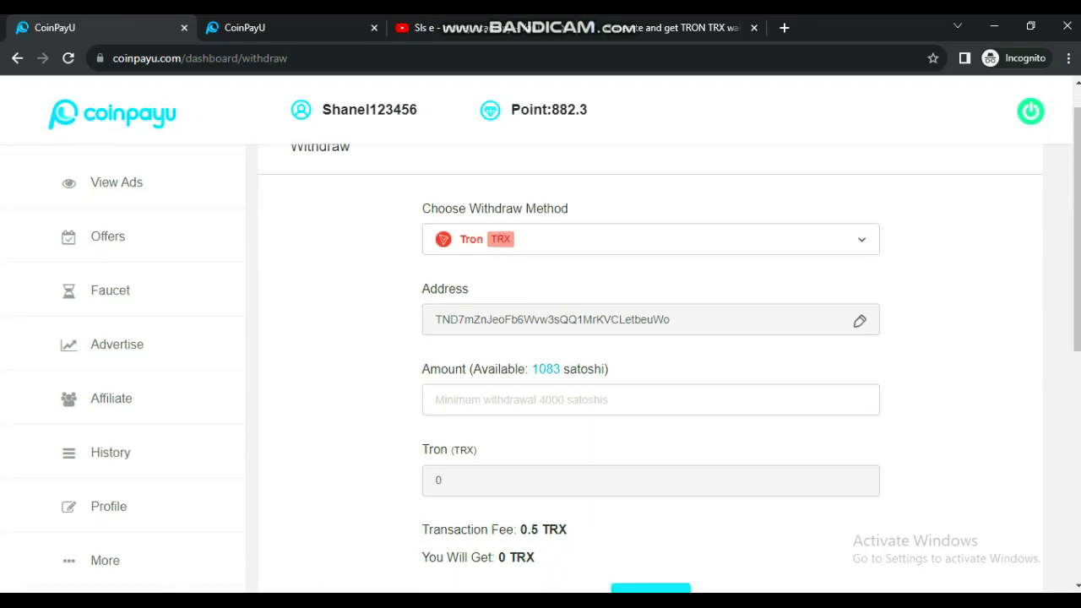
left_click(651, 239)
scroll(535, 346, "down", 7)
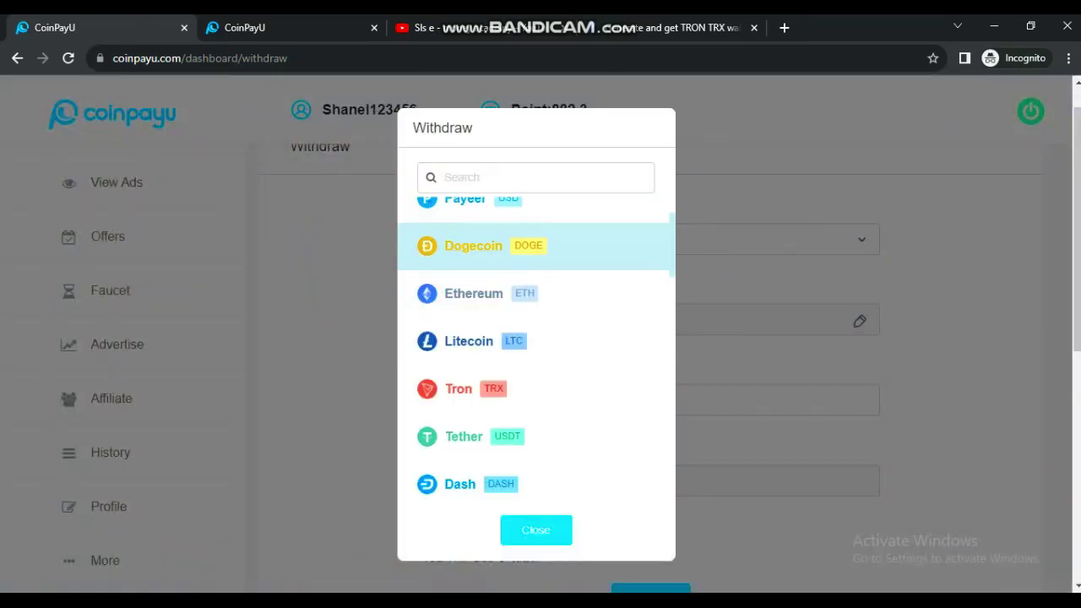
scroll(535, 279, "down", 6)
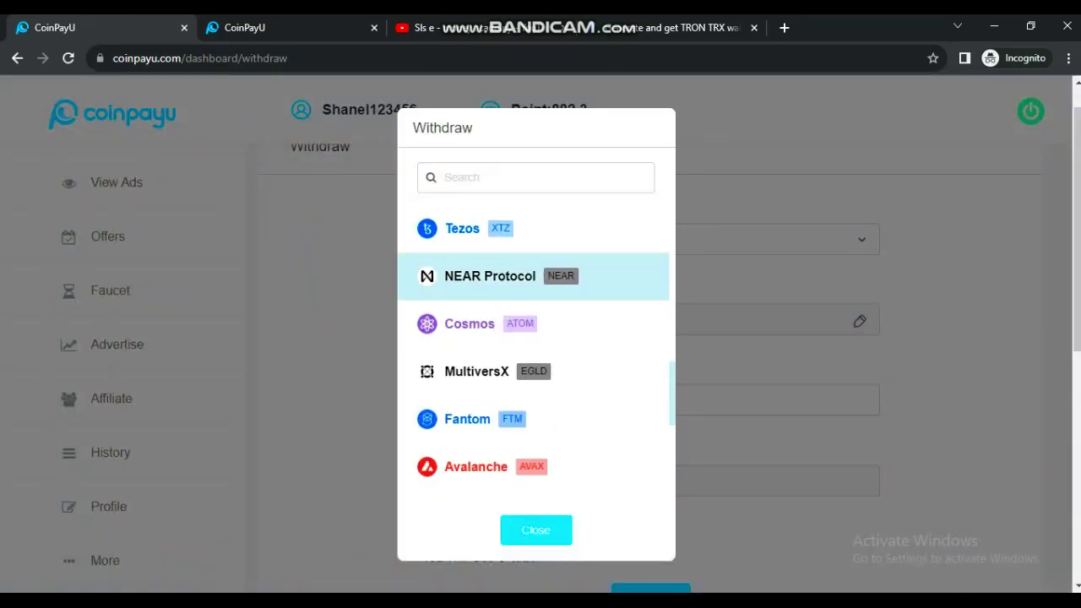
scroll(536, 279, "up", 4)
scroll(536, 347, "up", 9)
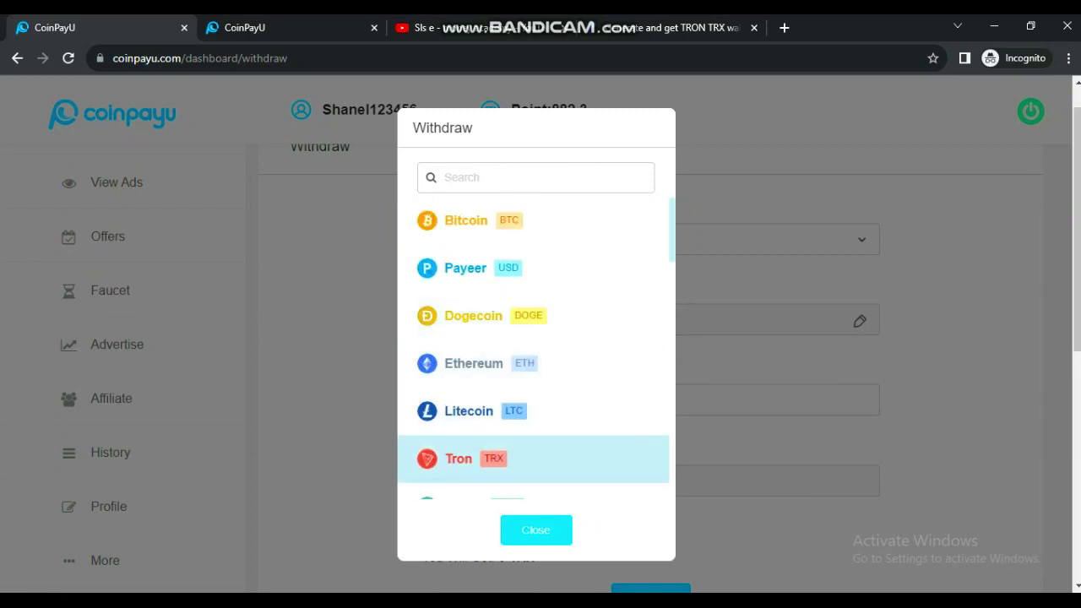
left_click(456, 459)
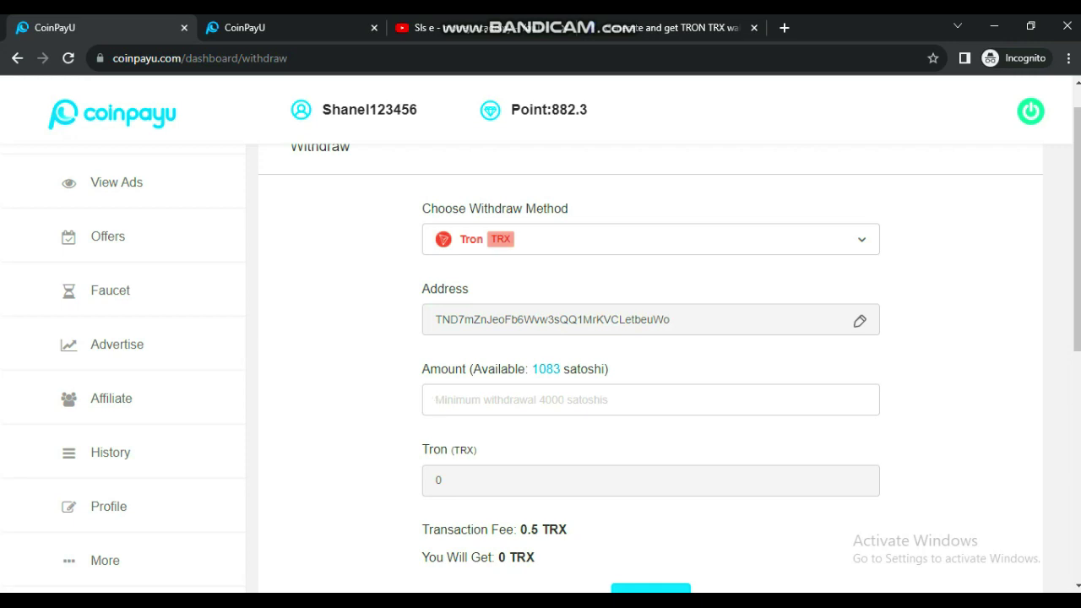
scroll(650, 338, "down", 1)
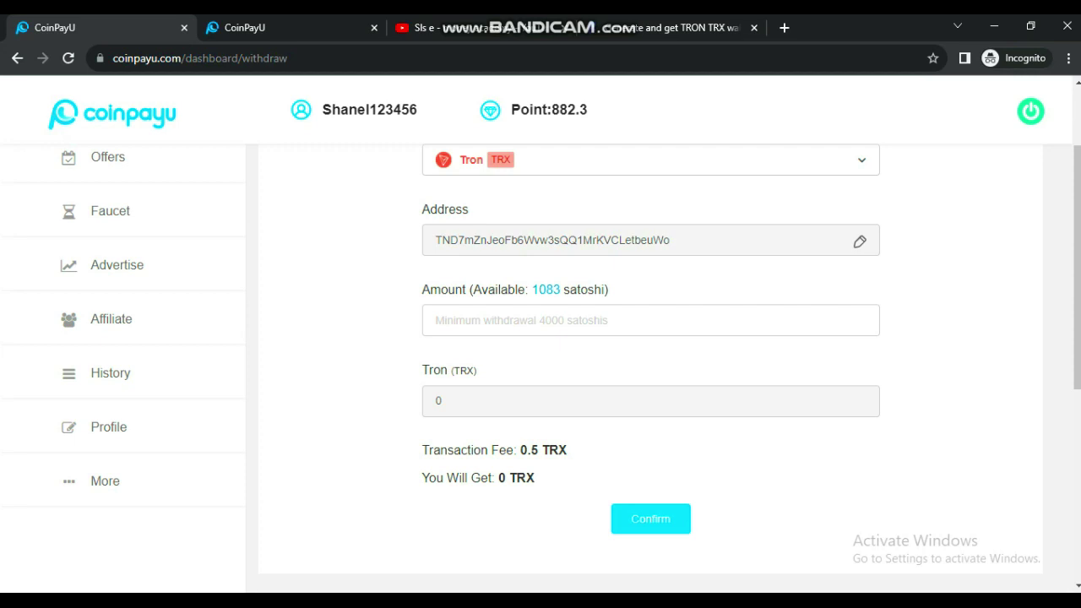
Step: Switch to YouTube and look through the latest videos on the sls e money academy channel
key("ctrl+3")
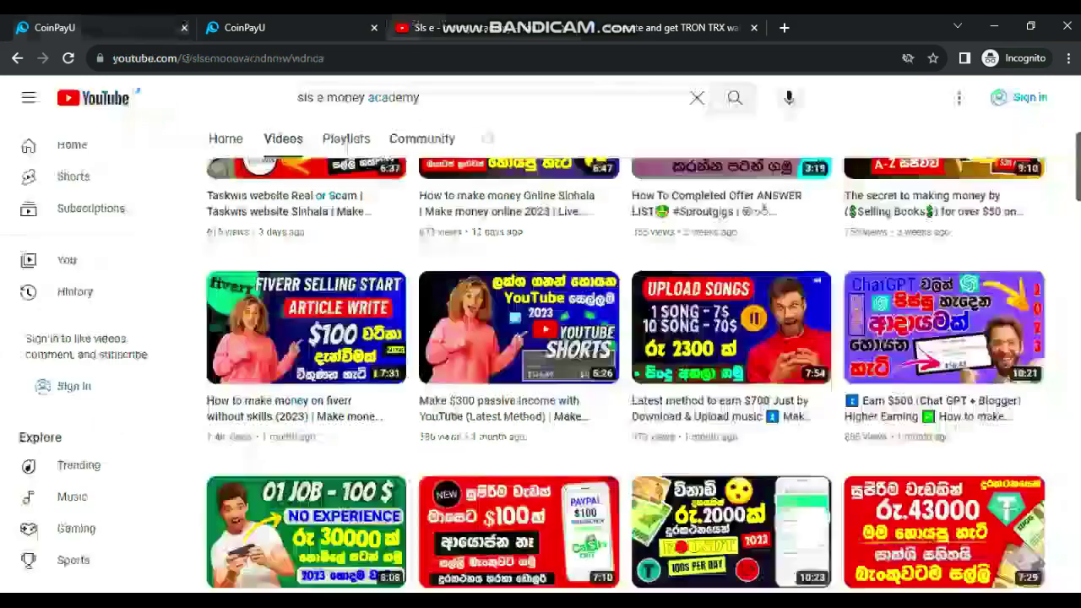
scroll(625, 338, "up", 2)
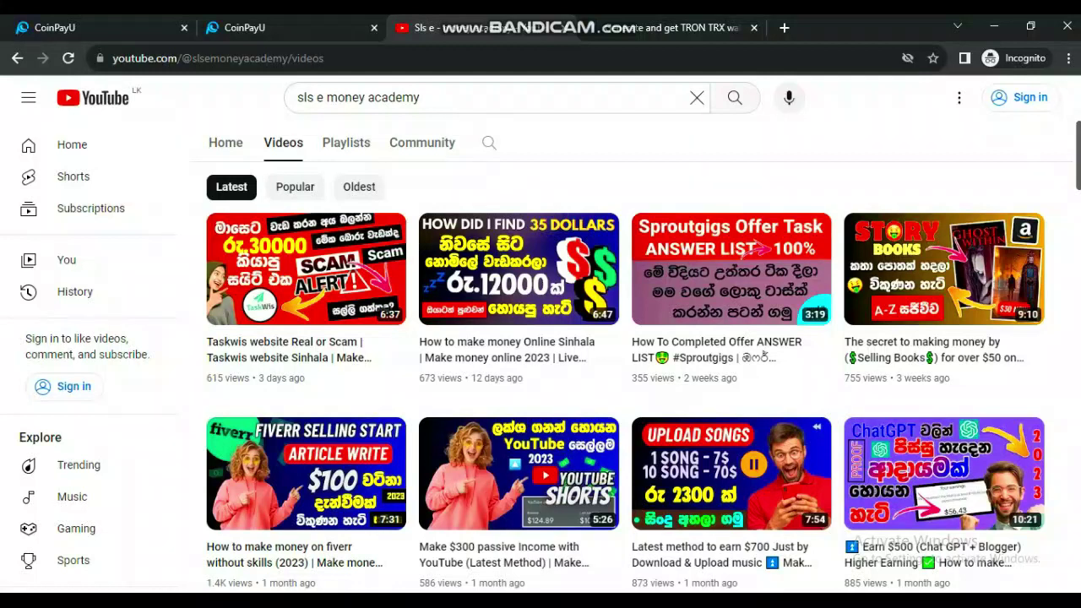
scroll(625, 364, "up", 1)
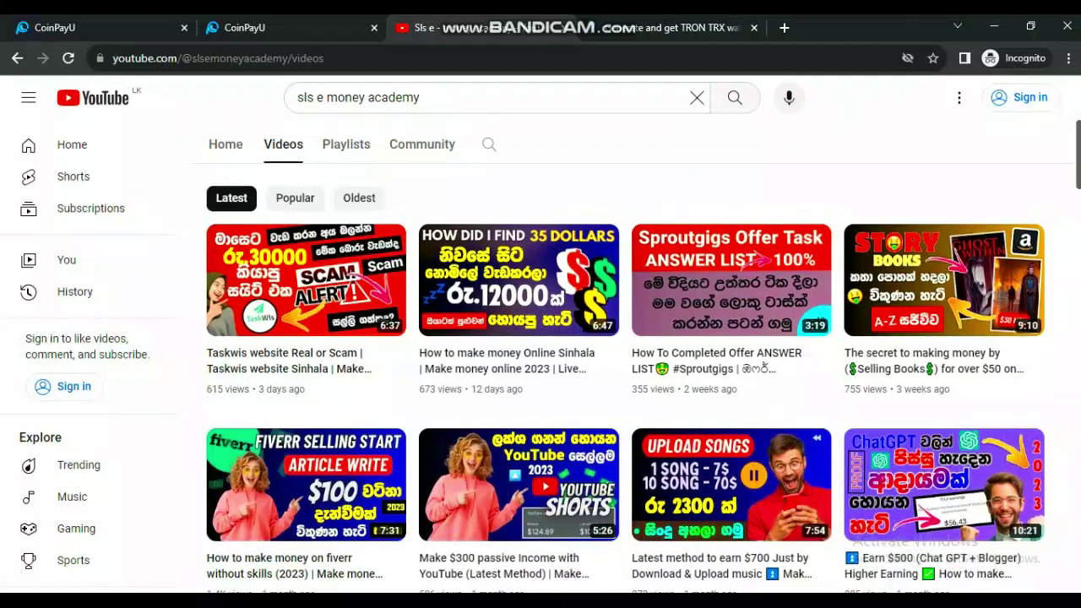
scroll(625, 355, "down", 1)
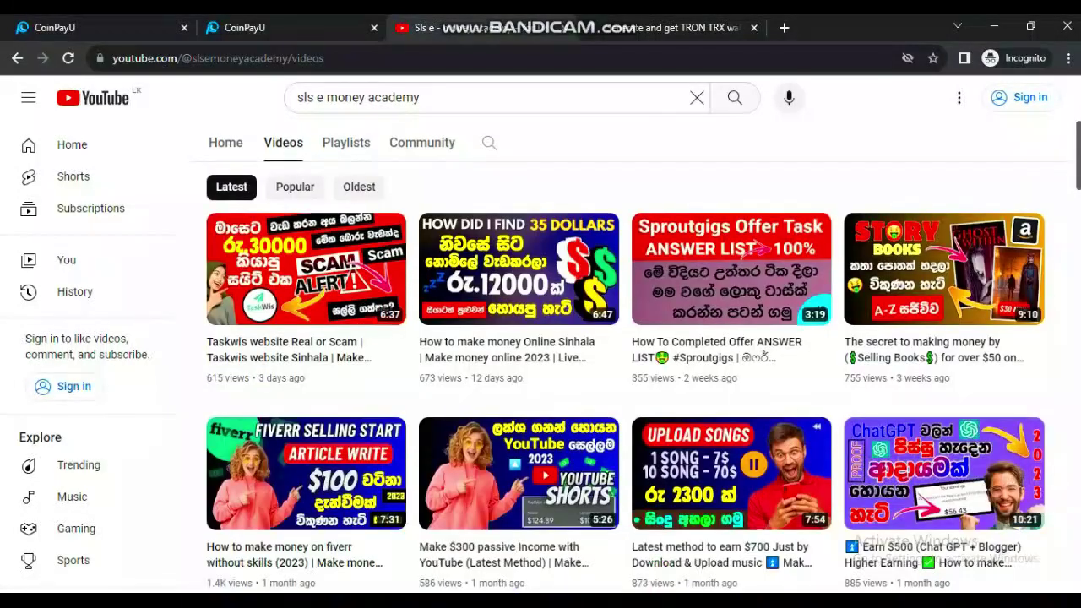
scroll(625, 354, "down", 2)
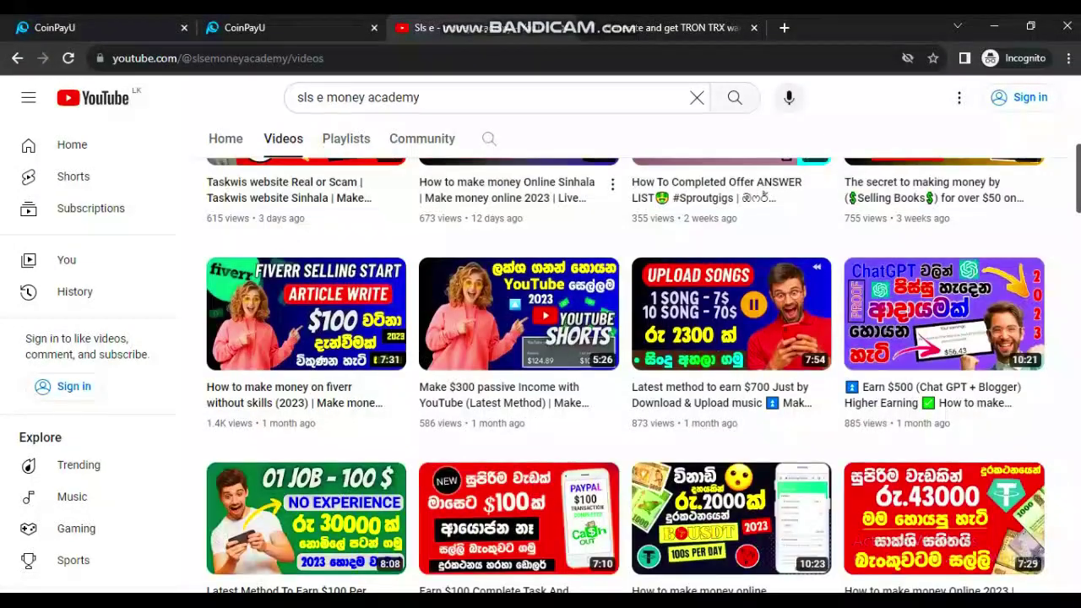
scroll(625, 355, "down", 1)
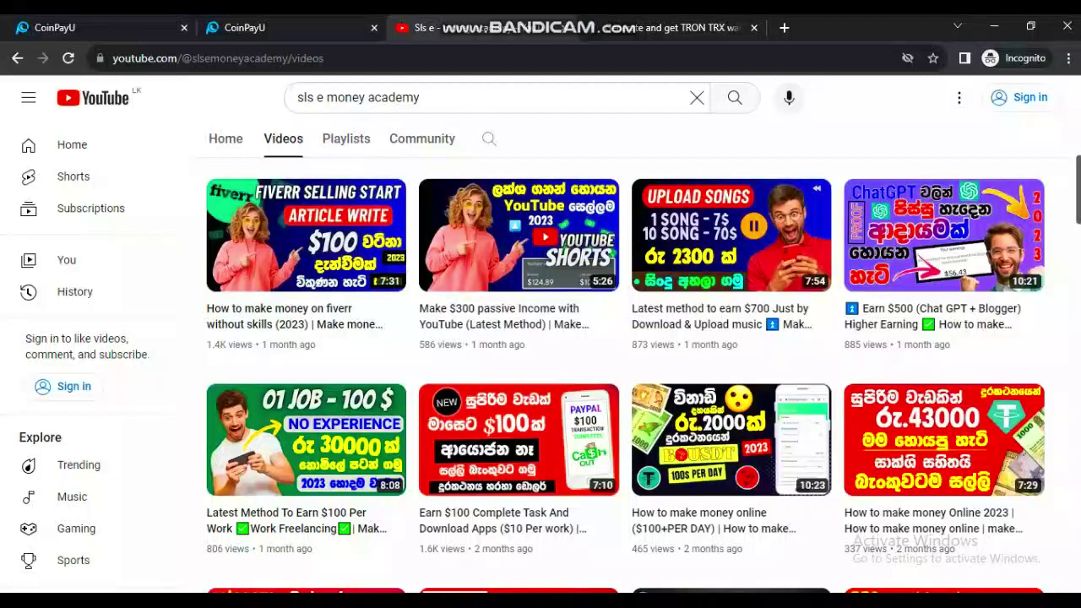